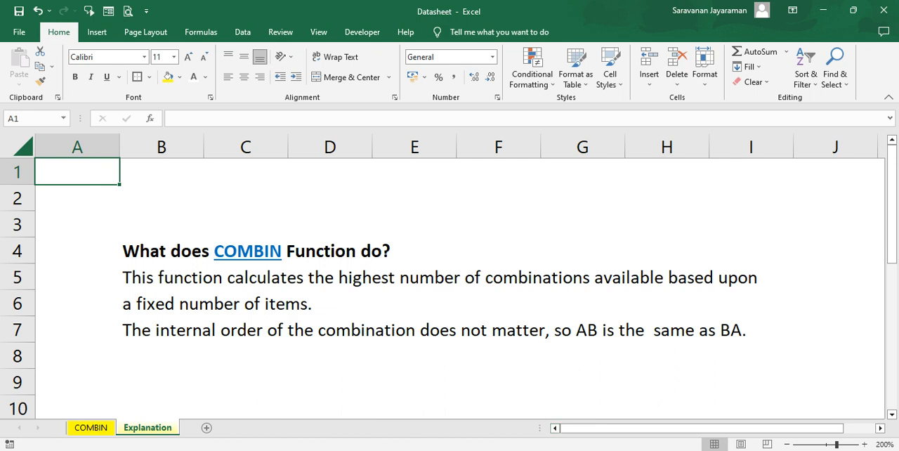
Switch to the COMBIN worksheet and go to cell B4 in the No of items table.
click(102, 429)
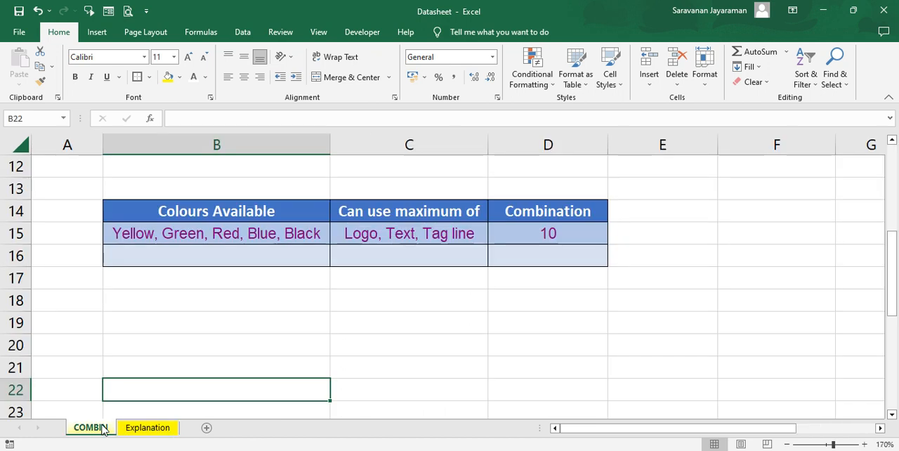
click(292, 254)
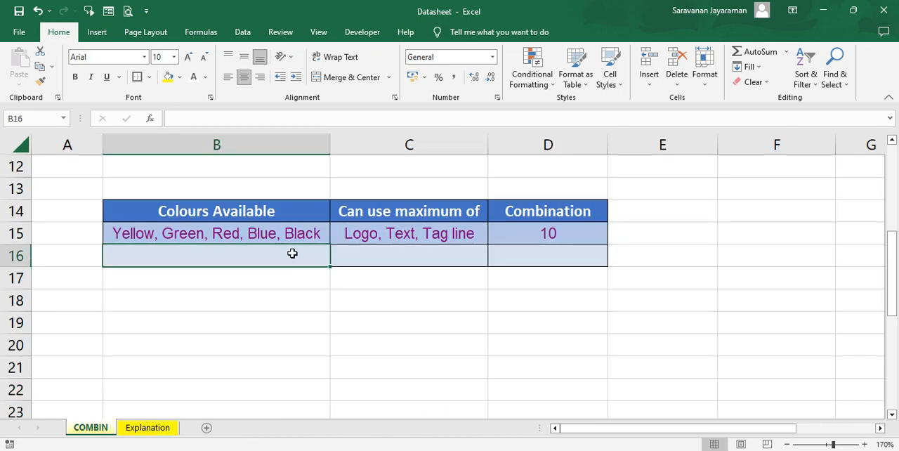
key(Up)
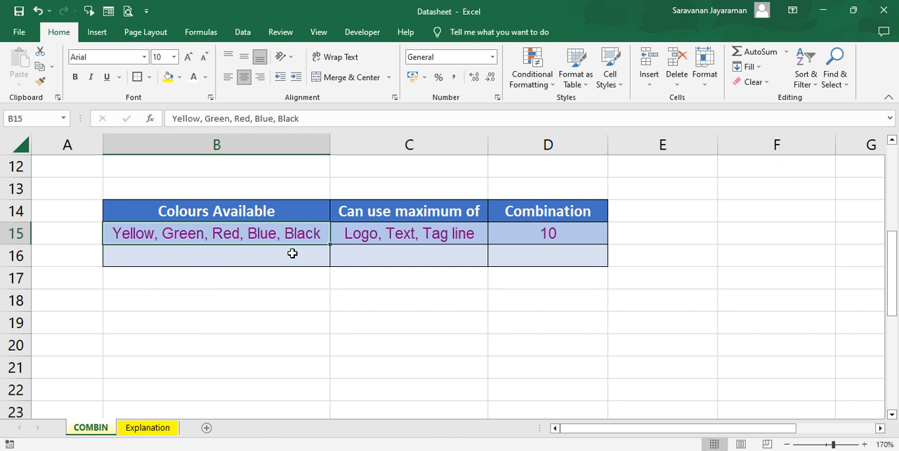
key(Page_Up)
key(Page_Up)
click(213, 233)
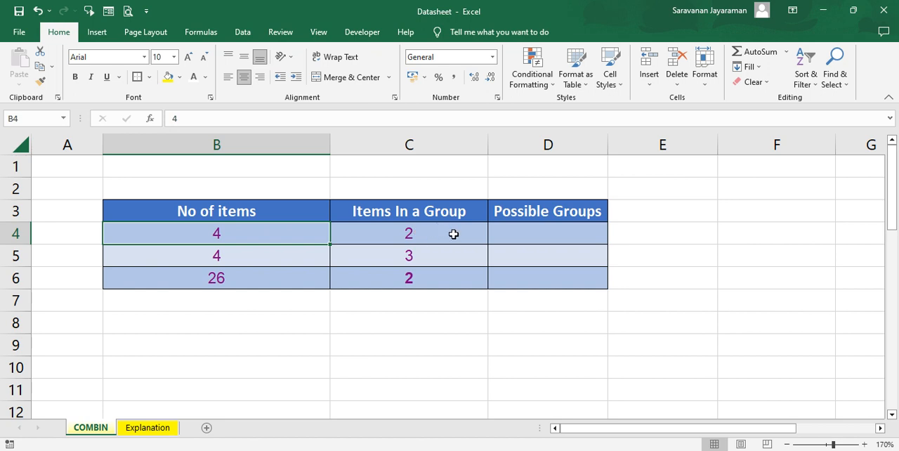
Enter the formula =COMBIN(B4,C4) in cell D4 to calculate the possible groups for the first row.
click(506, 238)
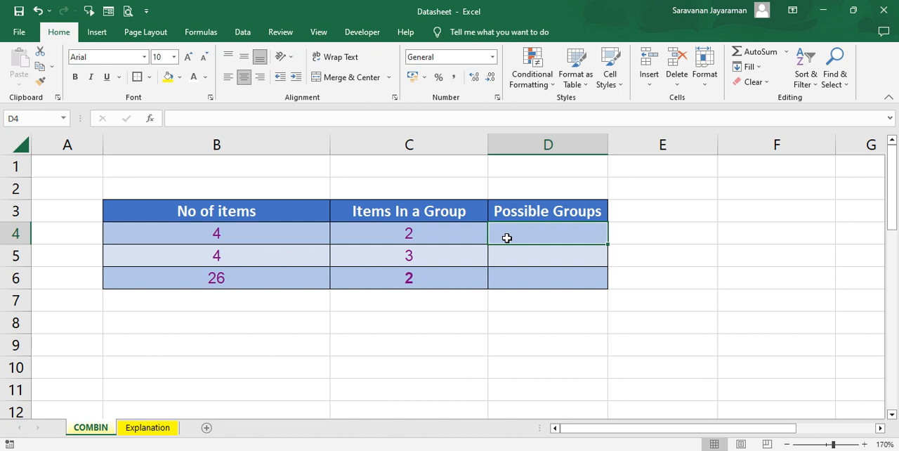
text(=)
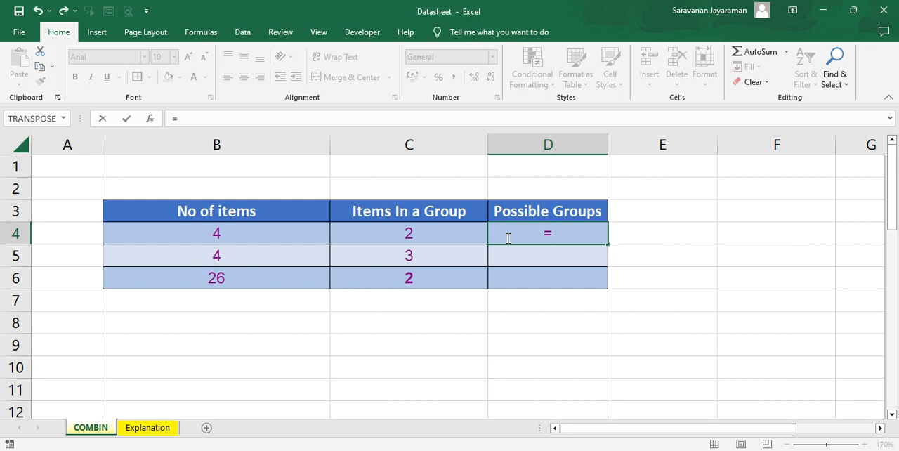
text(com)
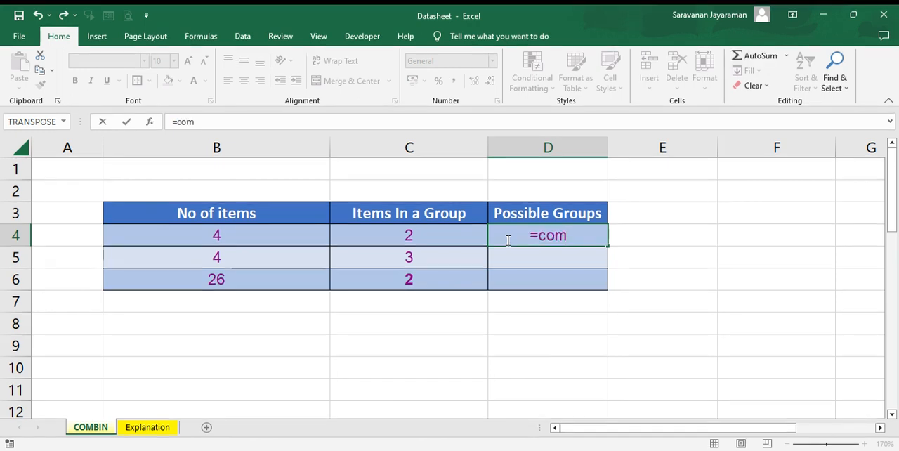
key(Tab)
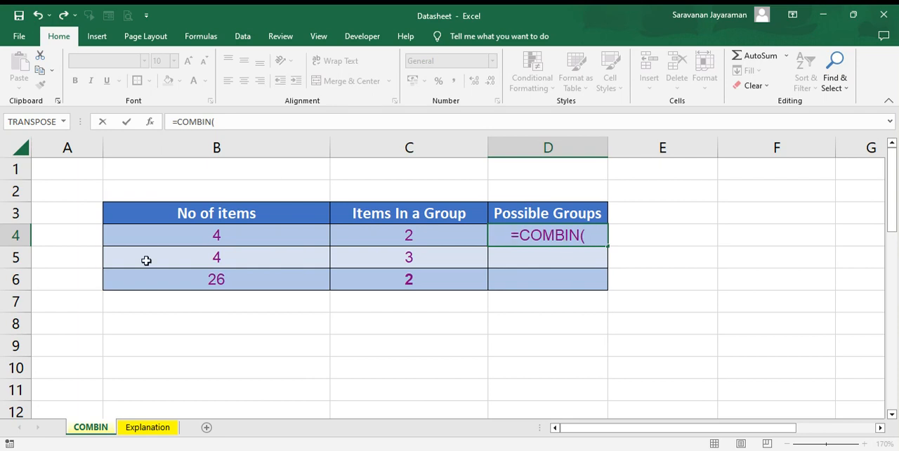
click(215, 240)
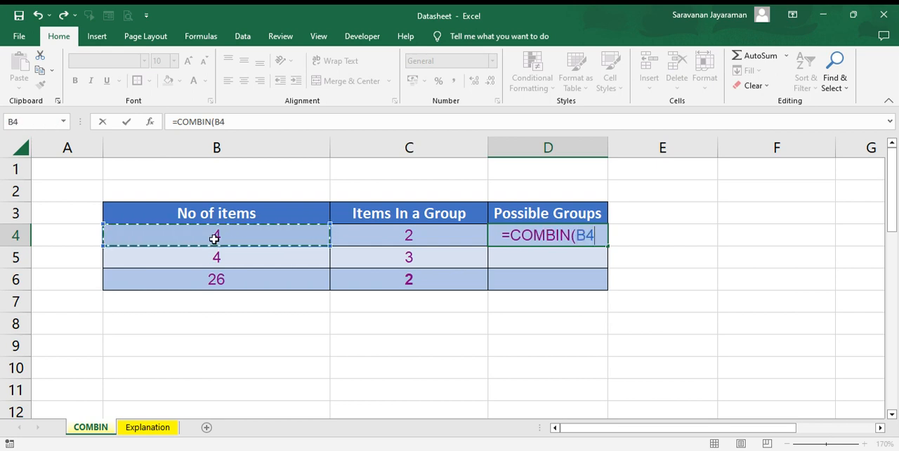
text(,)
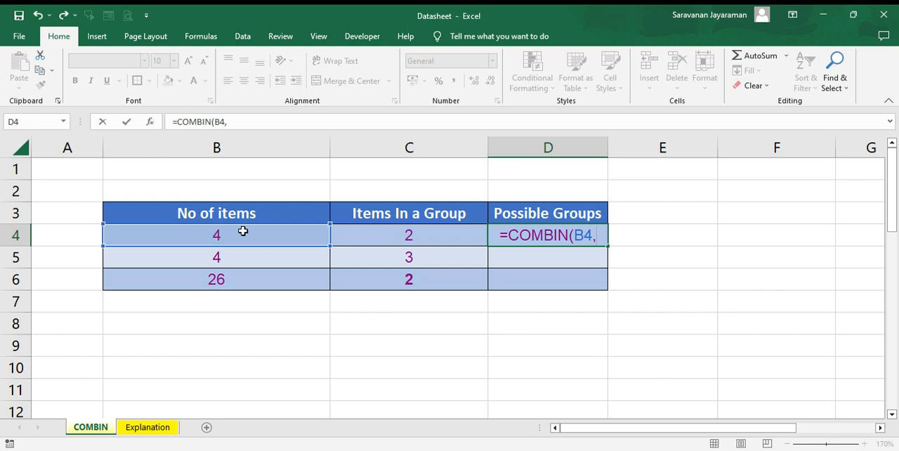
click(406, 236)
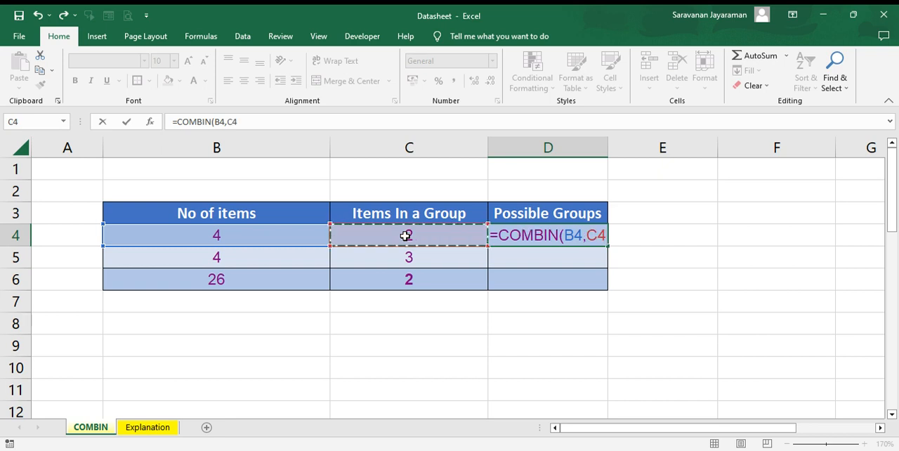
text())
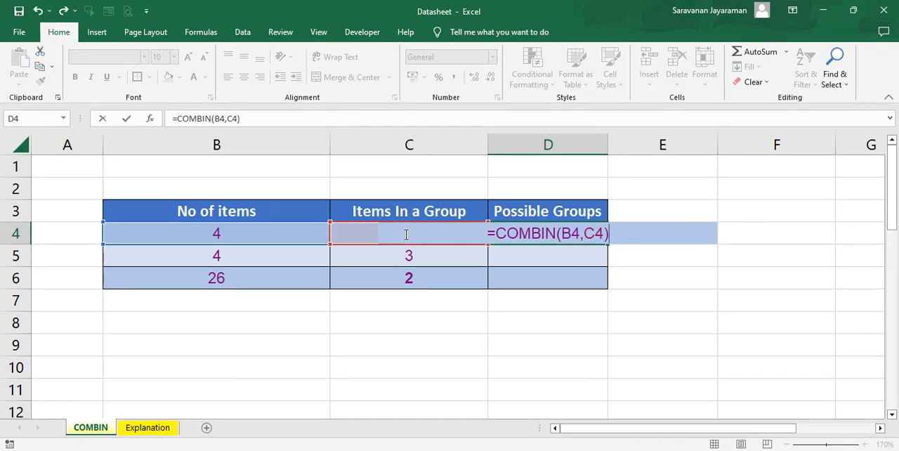
key(Return)
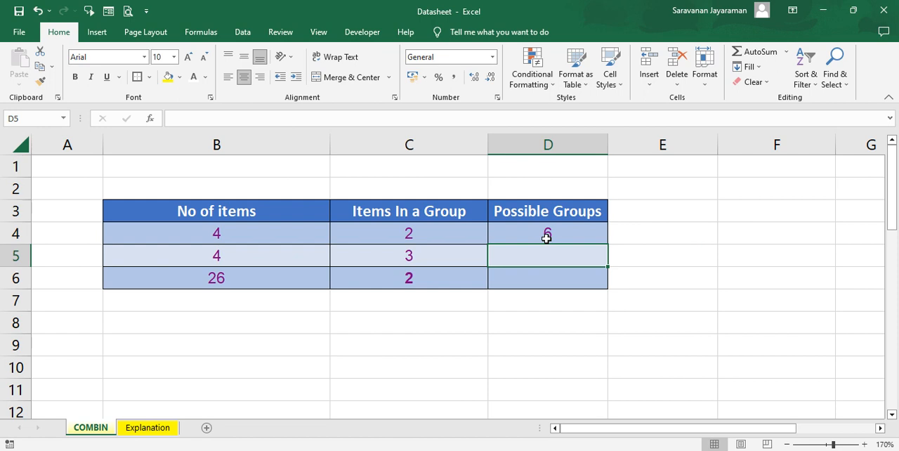
Enter the formula =COMBIN(B5,C5) in cell D5 to calculate the possible groups for the second row.
text(=)
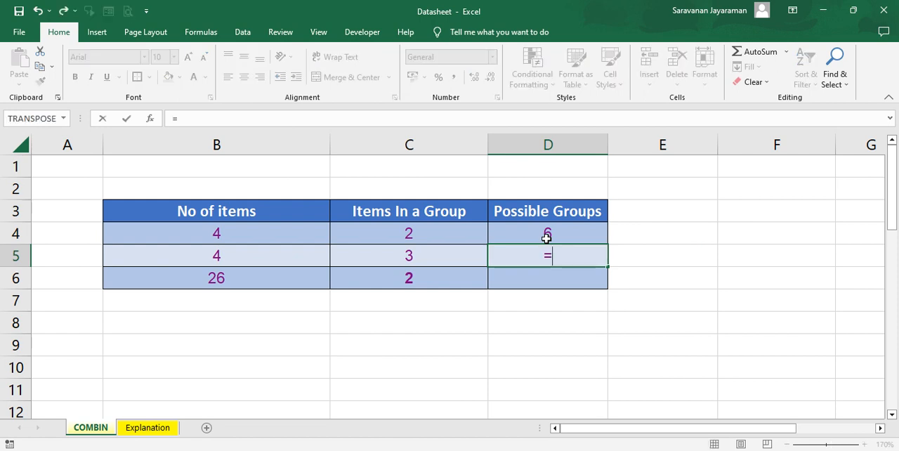
text(com)
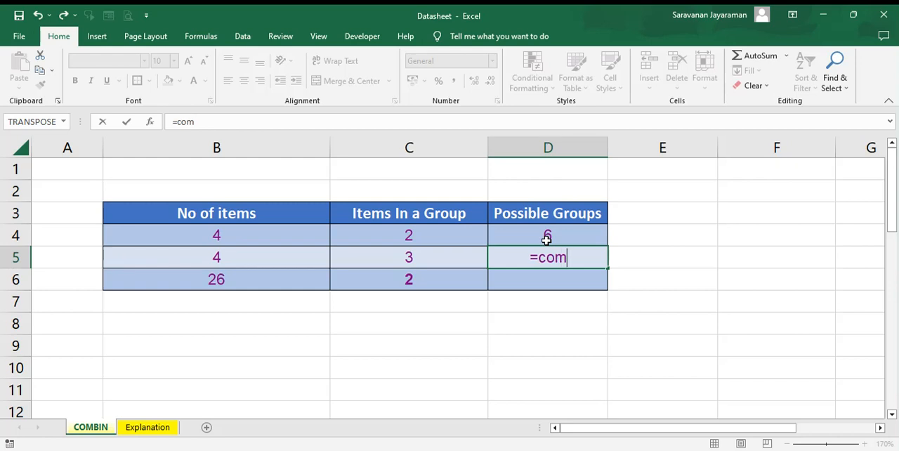
key(Tab)
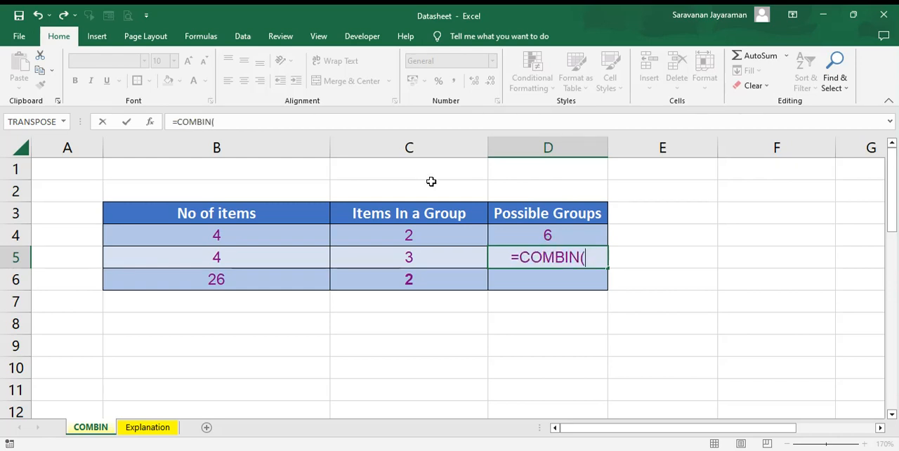
click(212, 258)
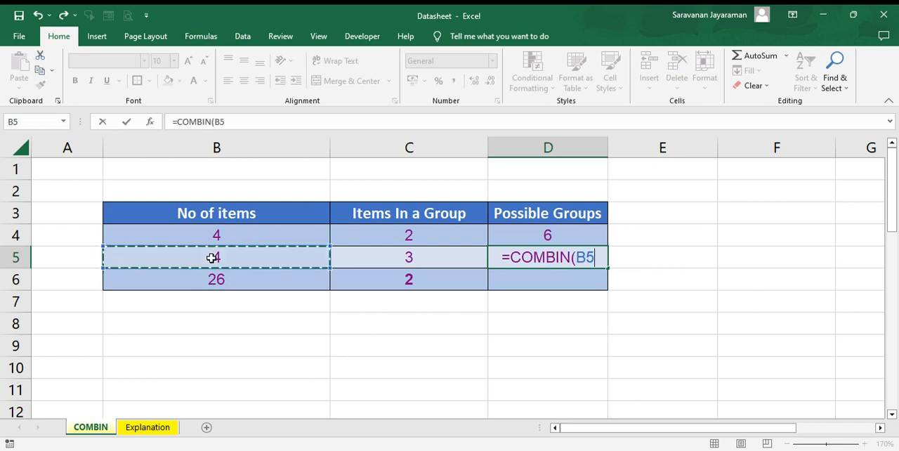
text(,)
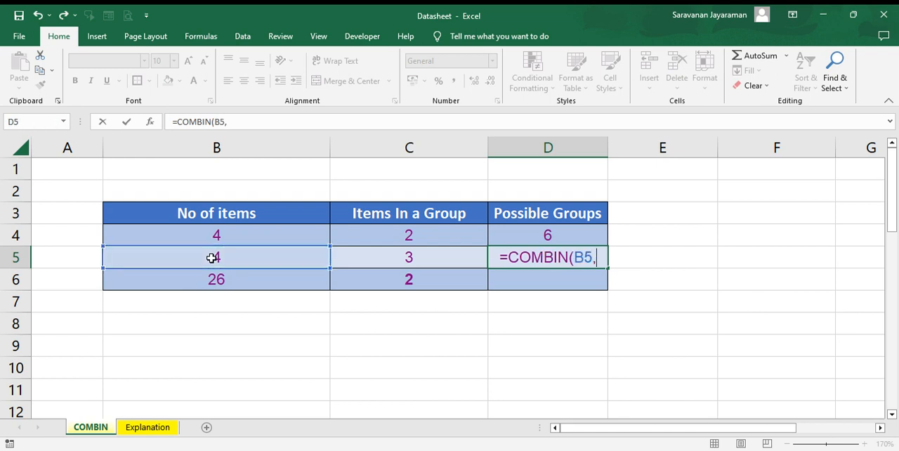
click(396, 259)
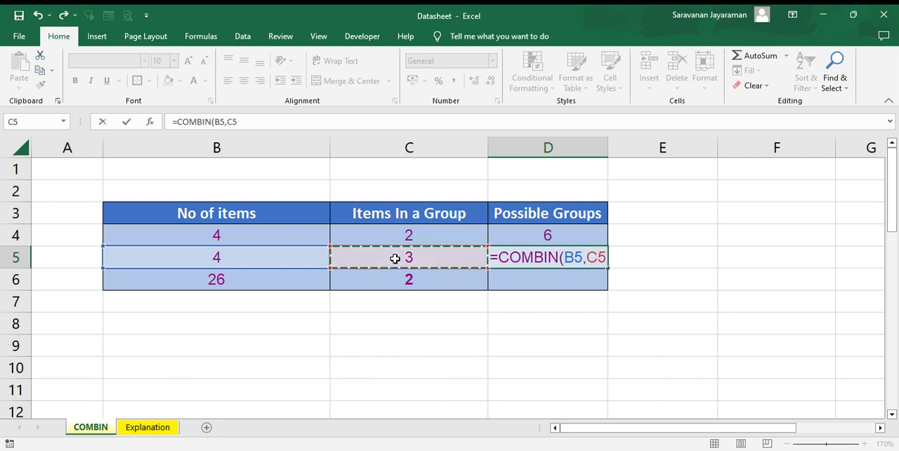
text())
key(Return)
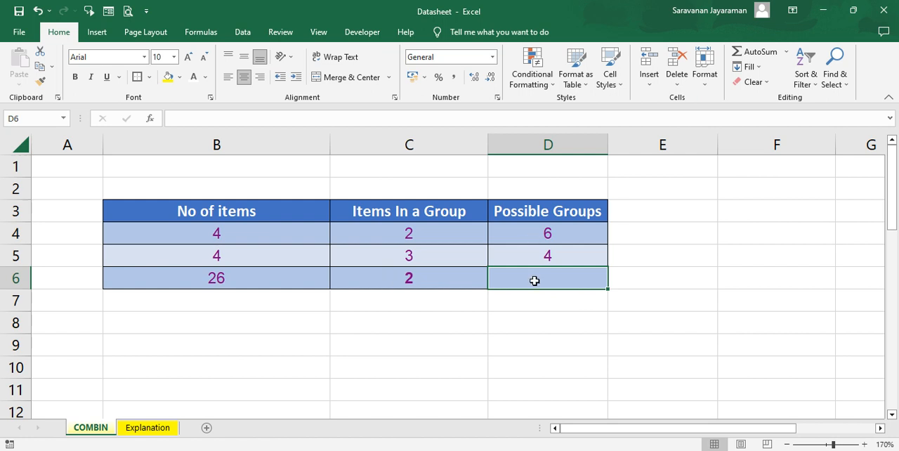
Enter the formula =COMBIN(B6,C6) in cell D6 to calculate the possible groups for the third row.
text(=)
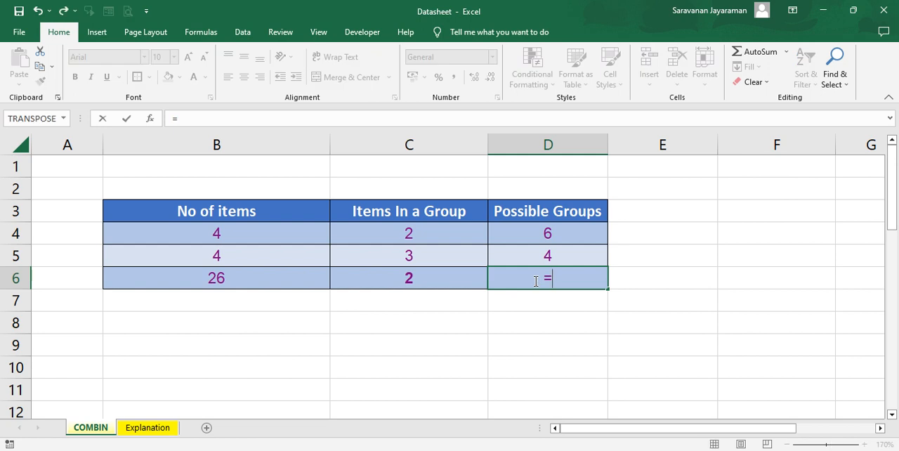
text(c)
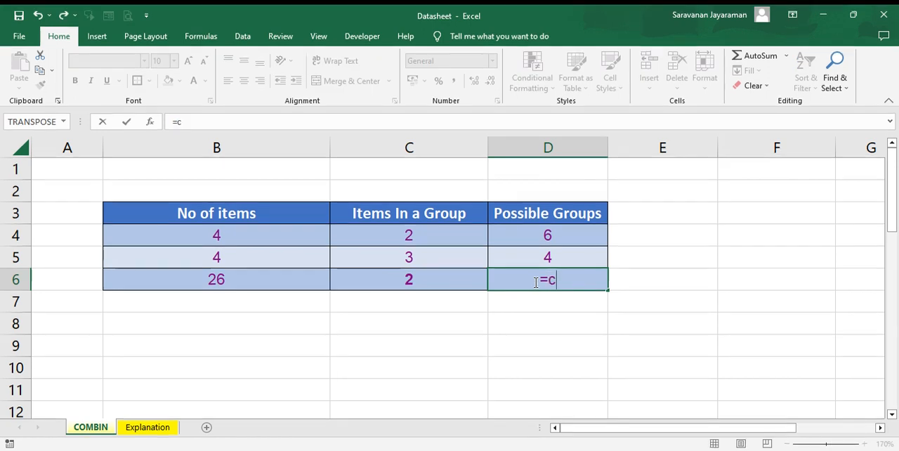
text(om)
key(Tab)
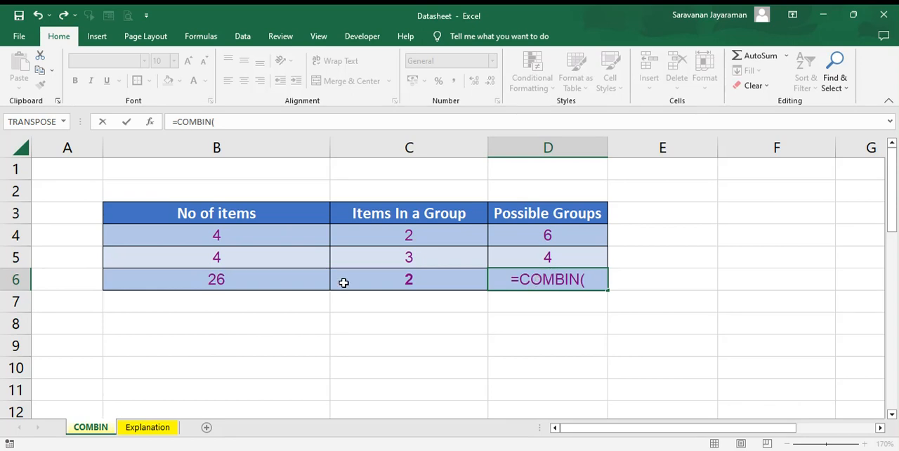
click(238, 280)
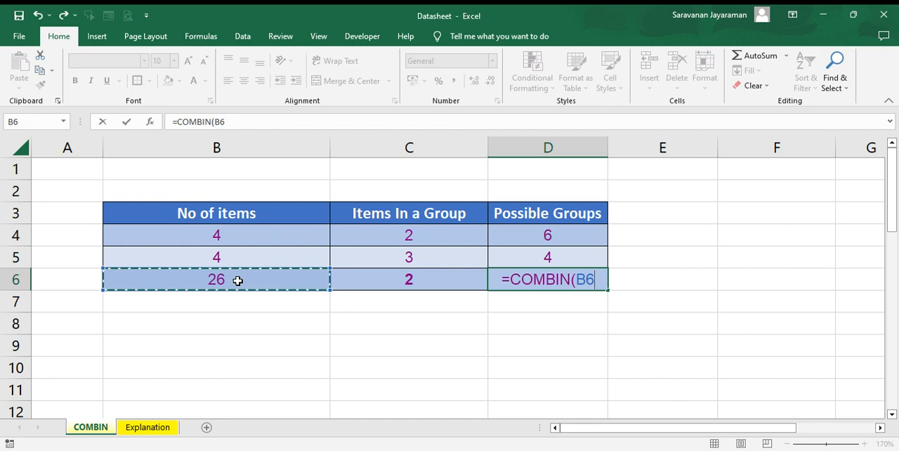
text(,)
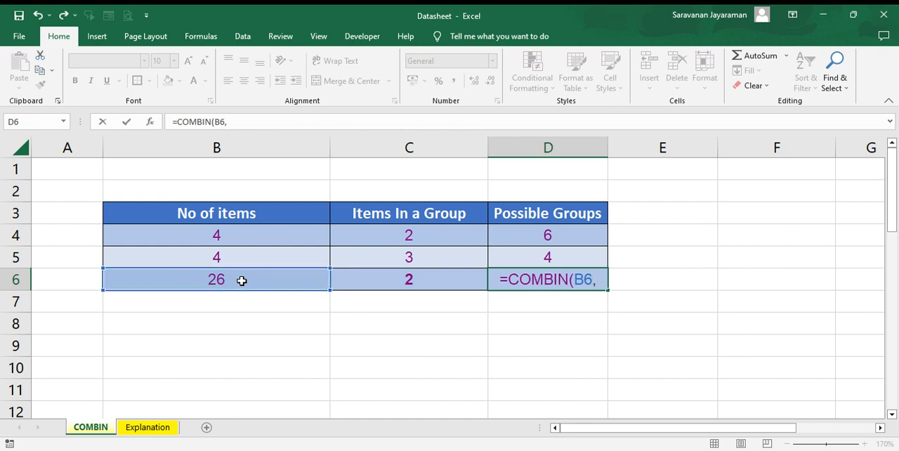
click(385, 282)
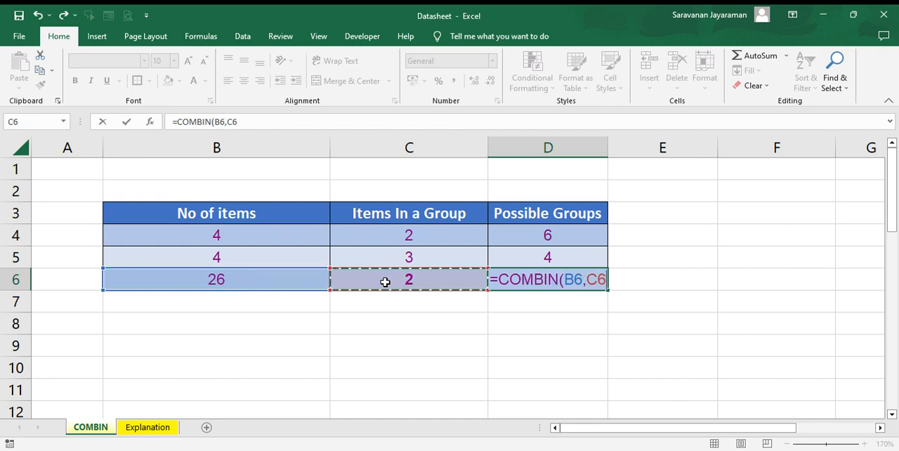
text())
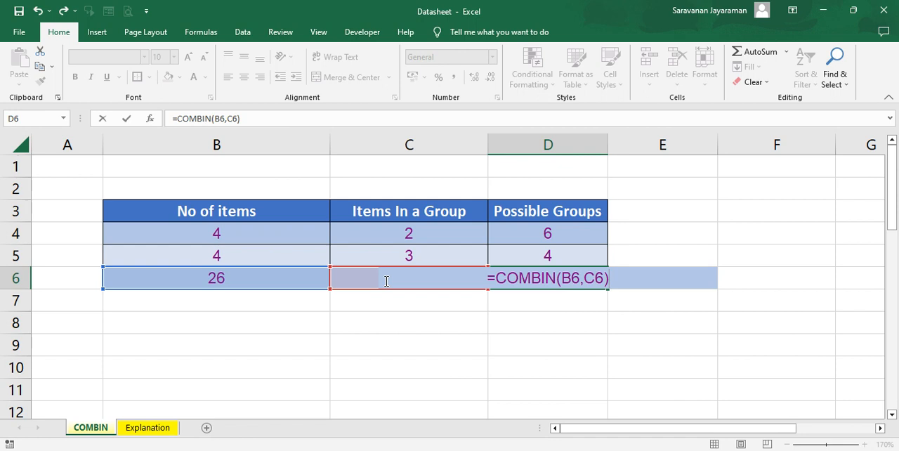
key(Return)
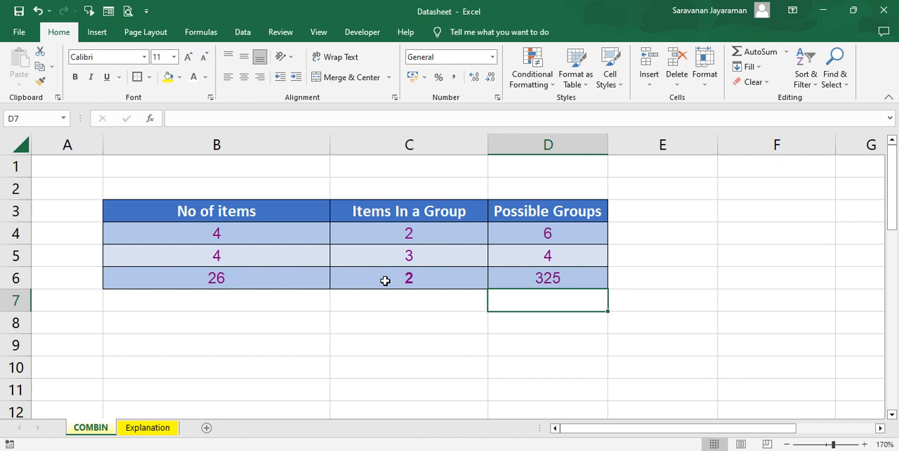
Clear the existing Combination value from cell D15 in the Colours Available table.
click(185, 326)
key(Down)
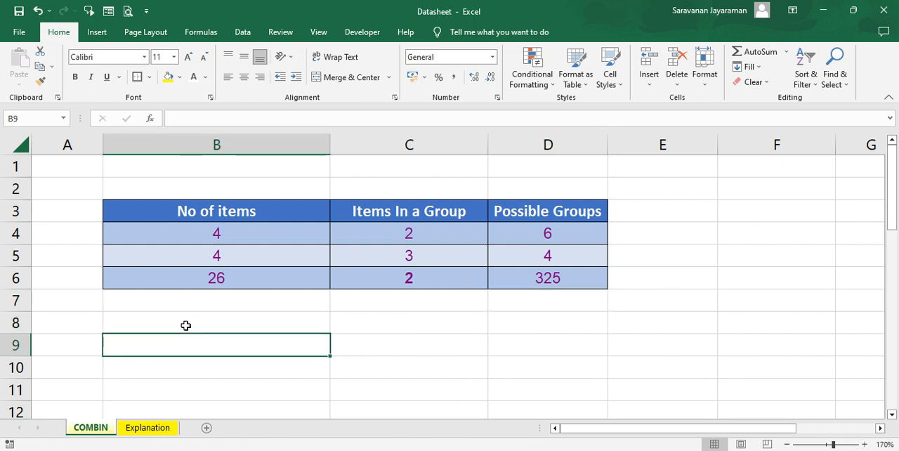
key(Down)
key(Down)
key(Down)
key(Down)
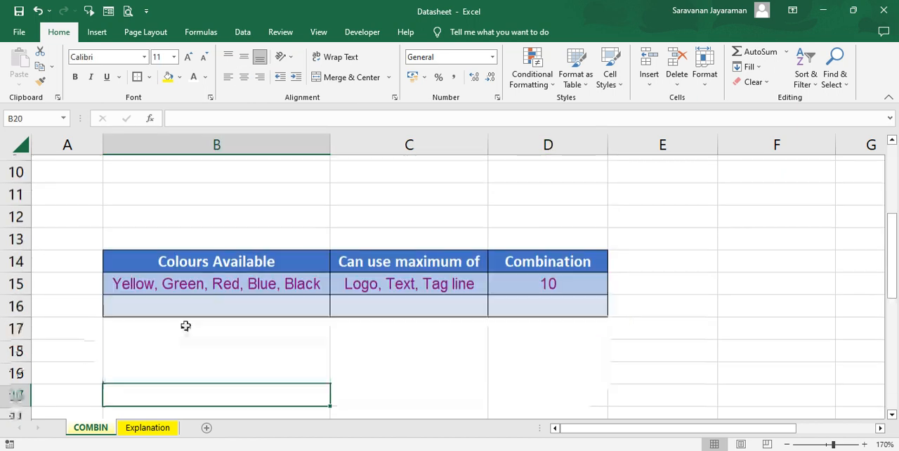
click(187, 196)
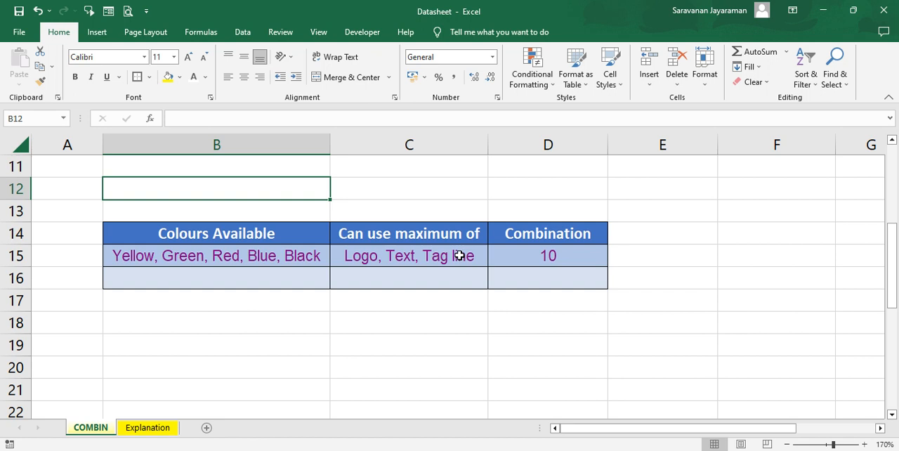
click(563, 255)
key(Delete)
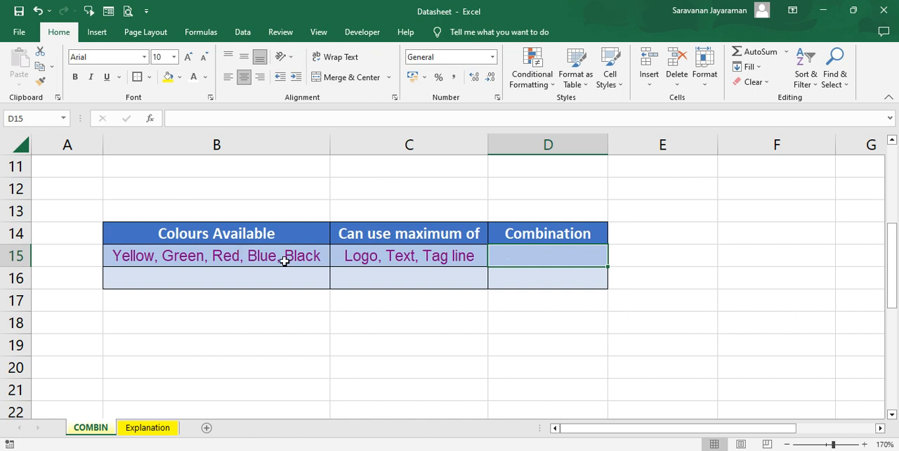
Enter the formula =COMBIN(5,3) in cell D15 to calculate the number of colour combinations.
text(=)
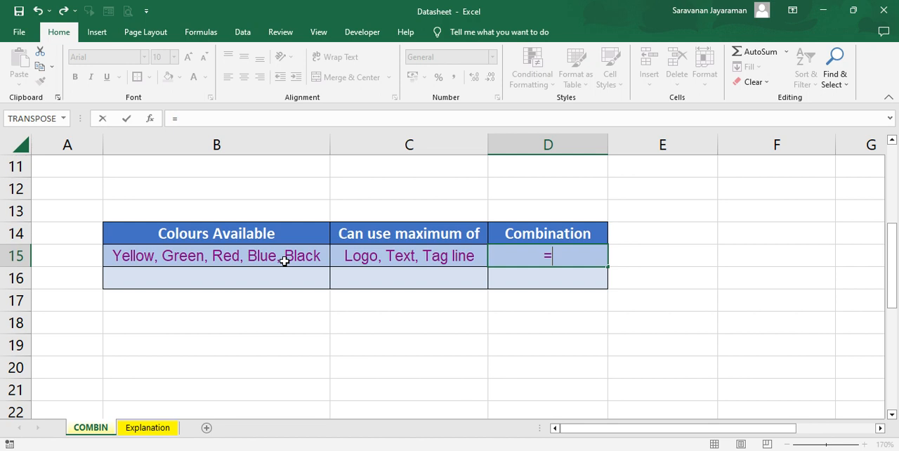
text(com)
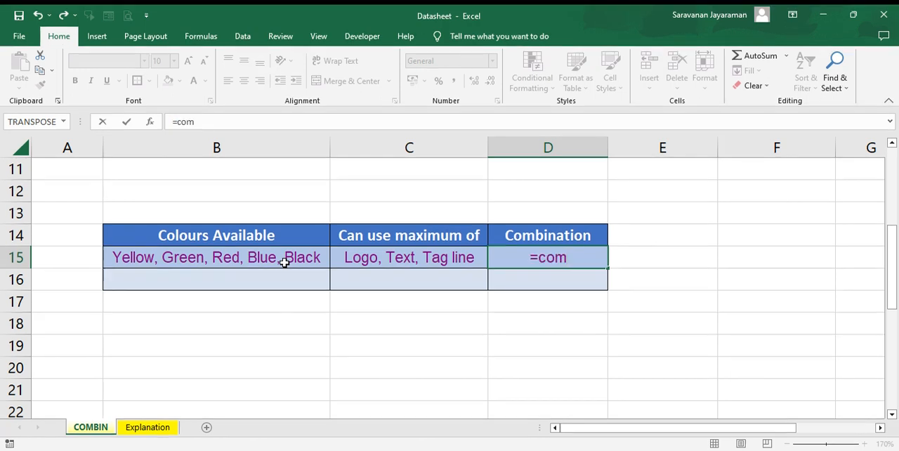
key(Tab)
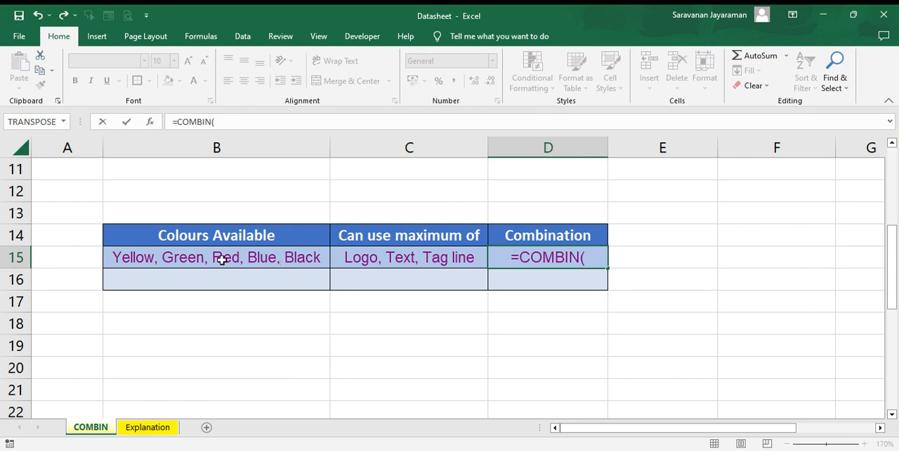
text(5)
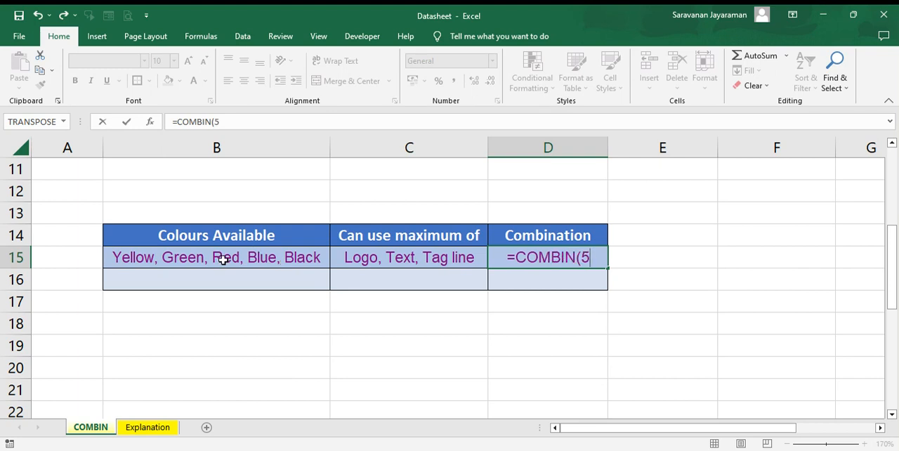
text(,)
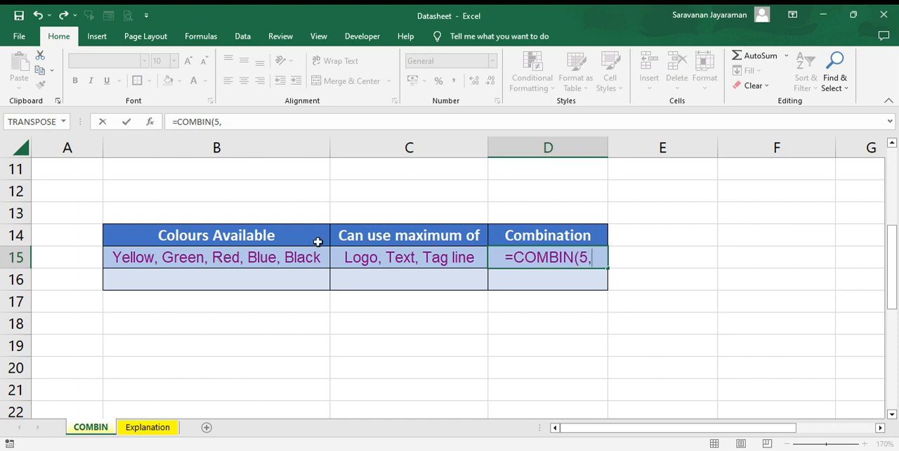
text(3)
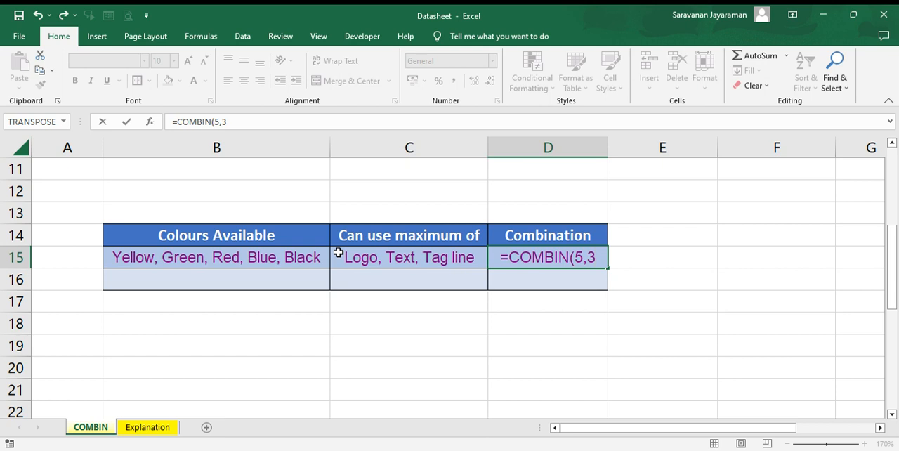
text())
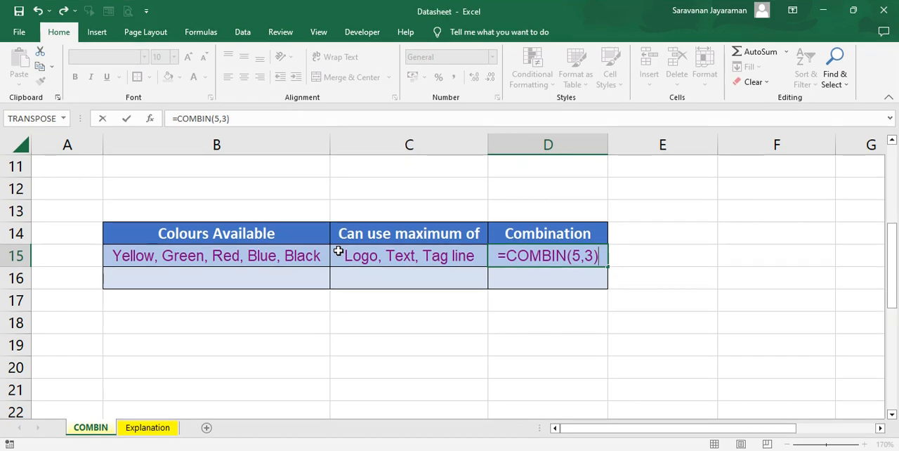
key(Return)
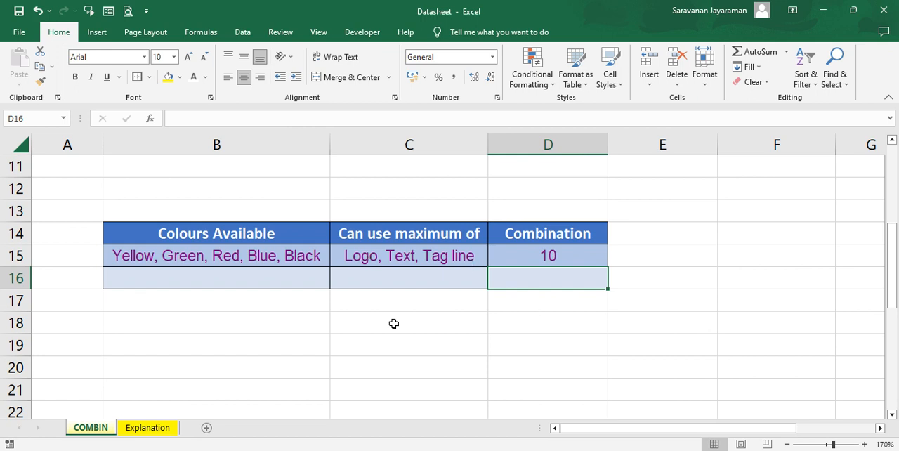
Examine the coloured blocks for Combination 1 to Combination 10 in rows 26 to 34 below the table.
click(142, 308)
key(Down)
key(Down)
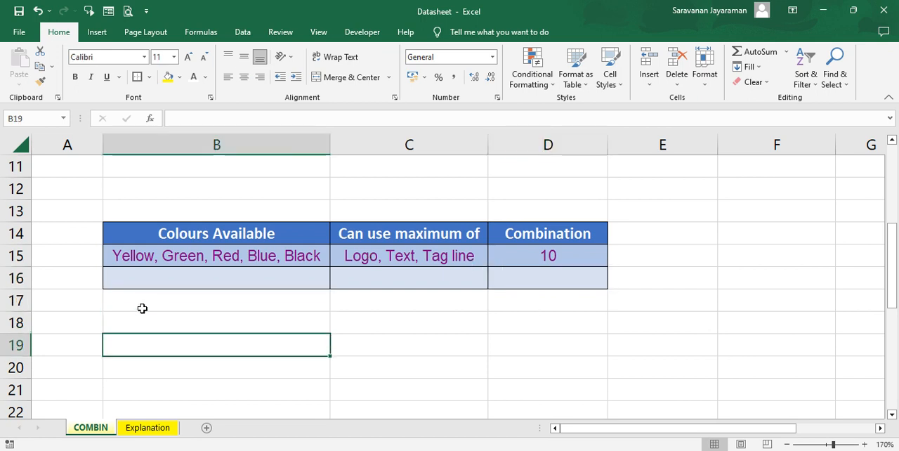
key(Down)
key(Down)
key(Down)
key(Down)
key(Down)
key(Down)
key(Down)
key(Down)
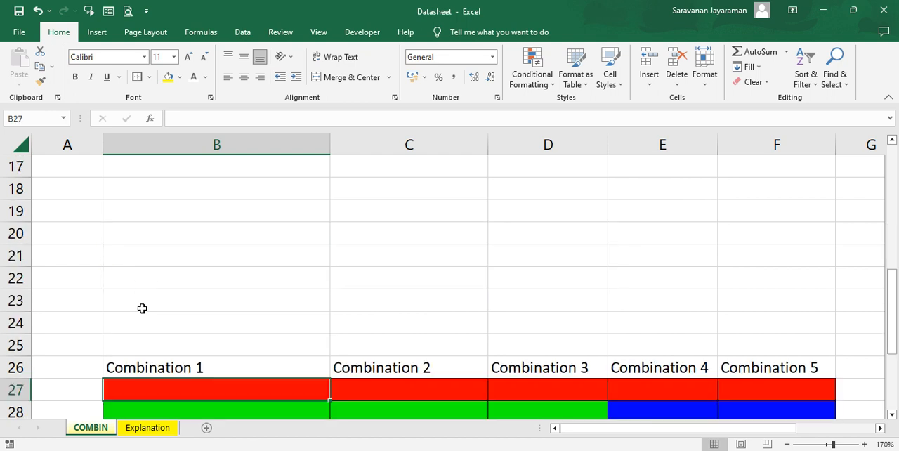
key(Down)
key(Down)
key(Down)
key(Down)
key(Down)
key(Down)
key(Down)
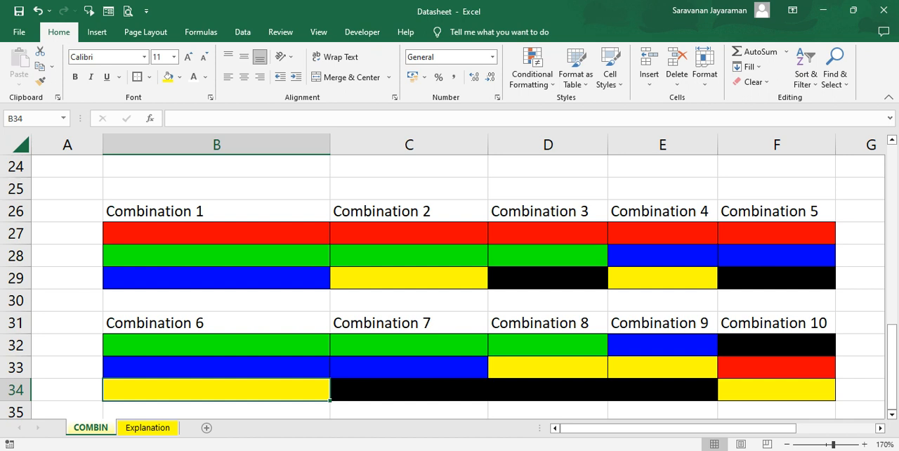
Go back up to cell A1 and review the Colours Available and Possible Groups tables.
click(93, 295)
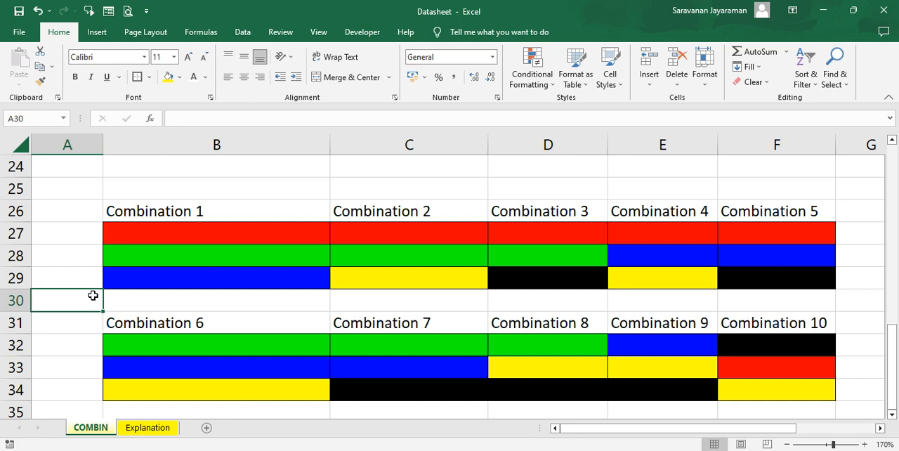
key(Up)
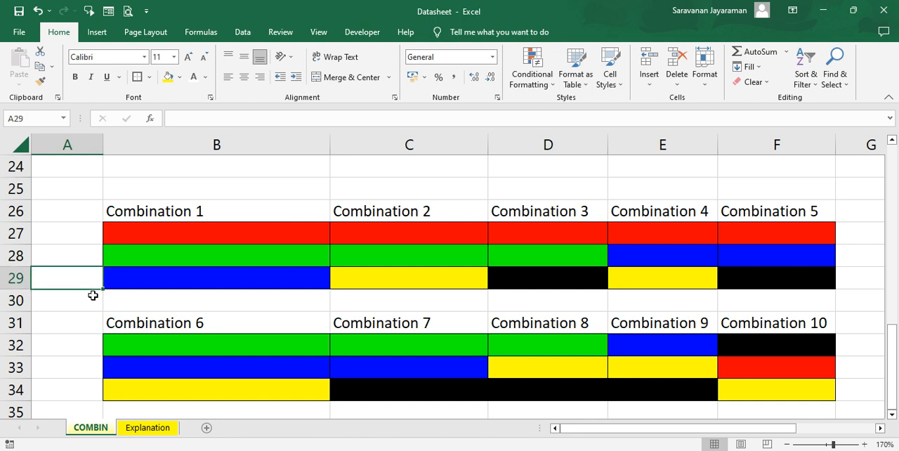
key(Up)
key(Up)
key(Up)
key(Up)
key(Up)
key(Up)
key(Up)
key(Up)
key(Up)
key(Up)
key(Up)
key(Up)
key(Up)
key(Up)
key(Up)
key(Up)
key(Up)
key(Up)
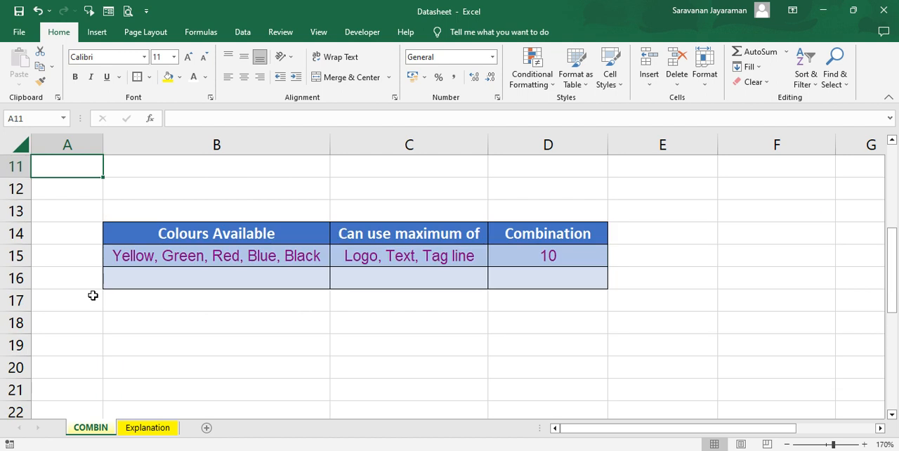
key(Up)
key(Up)
key(Up)
key(Up)
key(Up)
key(Up)
key(Up)
key(Up)
key(Up)
key(Up)
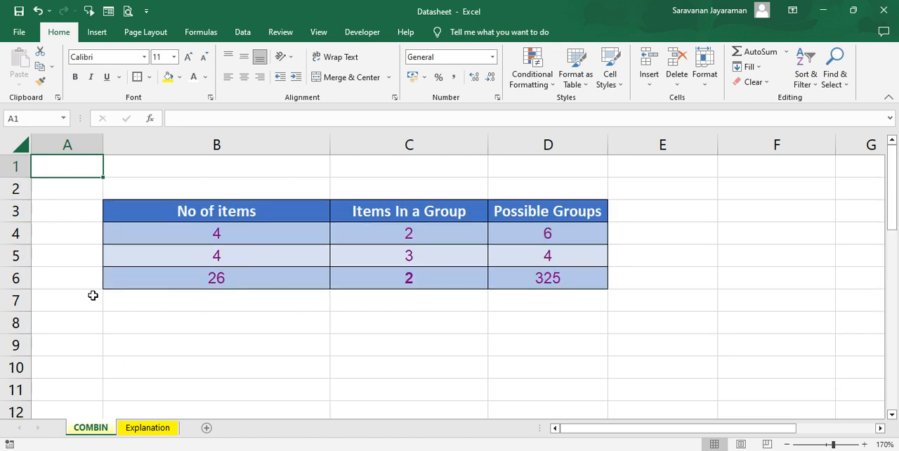